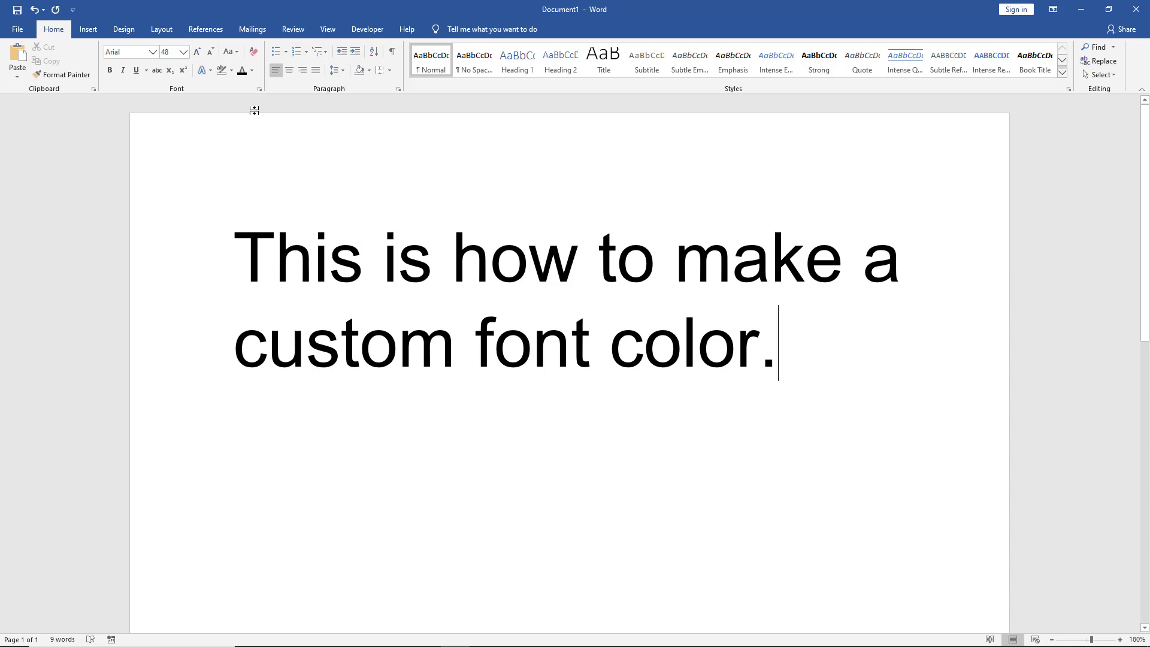
Open the Font Color dropdown on the Home tab to reach More Colors
{"action": "left_click", "coordinate": [254, 73]}
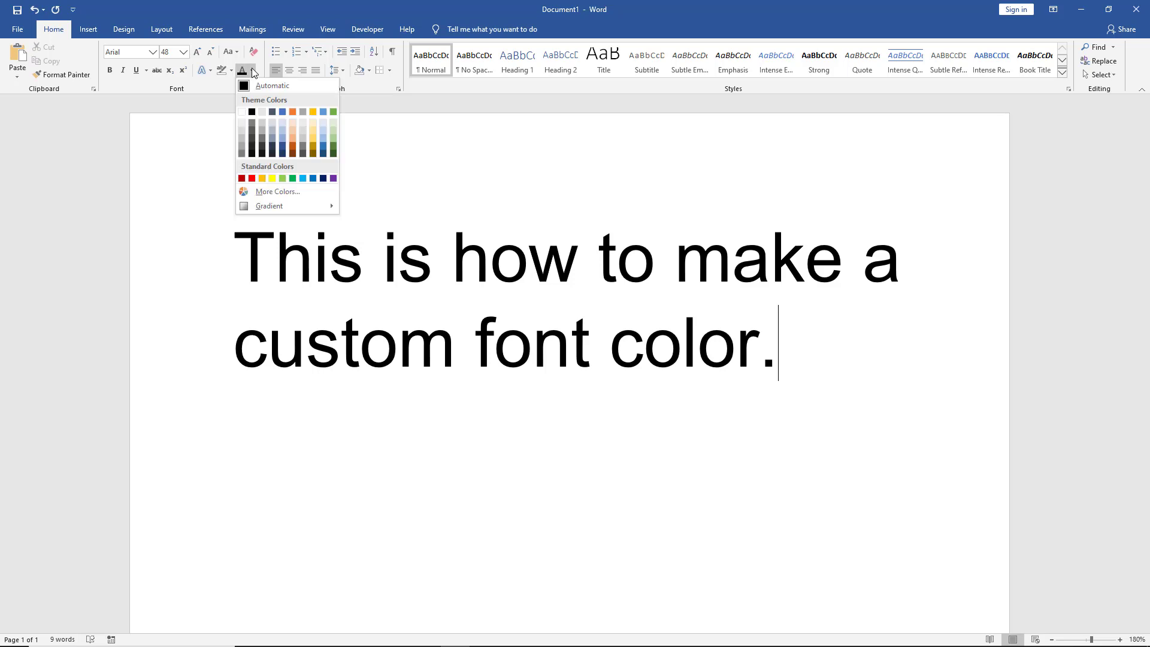
Preview pink, magenta and purple swatches, ending on olive-yellow (204, 204, 0)
{"action": "left_click", "coordinate": [287, 196]}
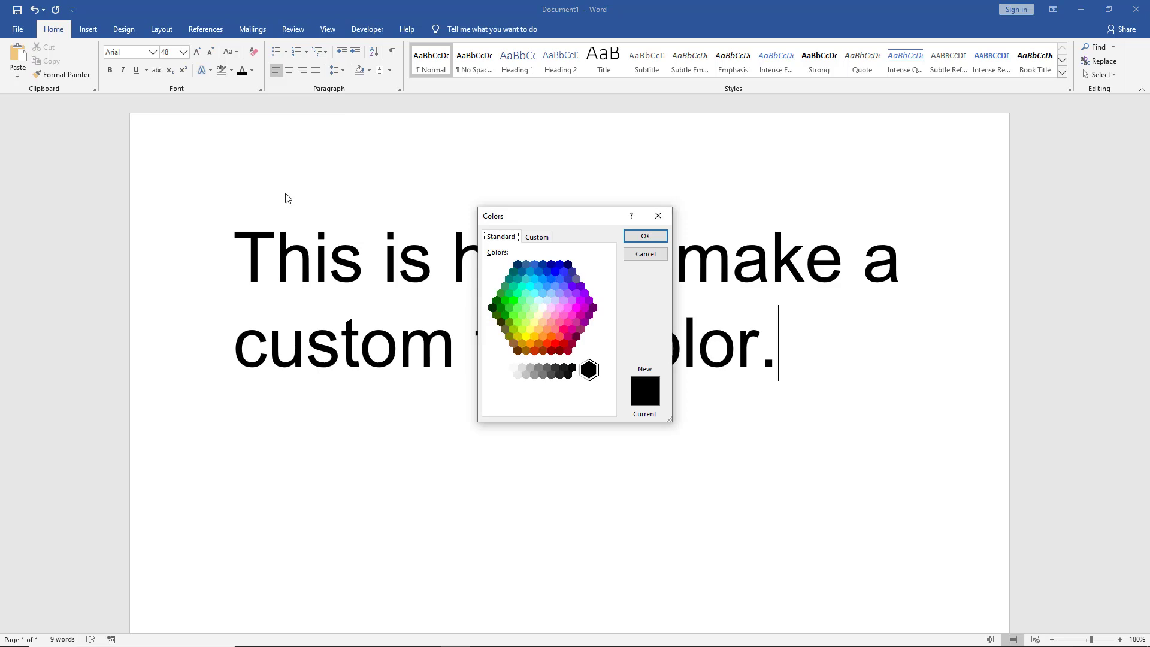
{"action": "left_click", "coordinate": [552, 324]}
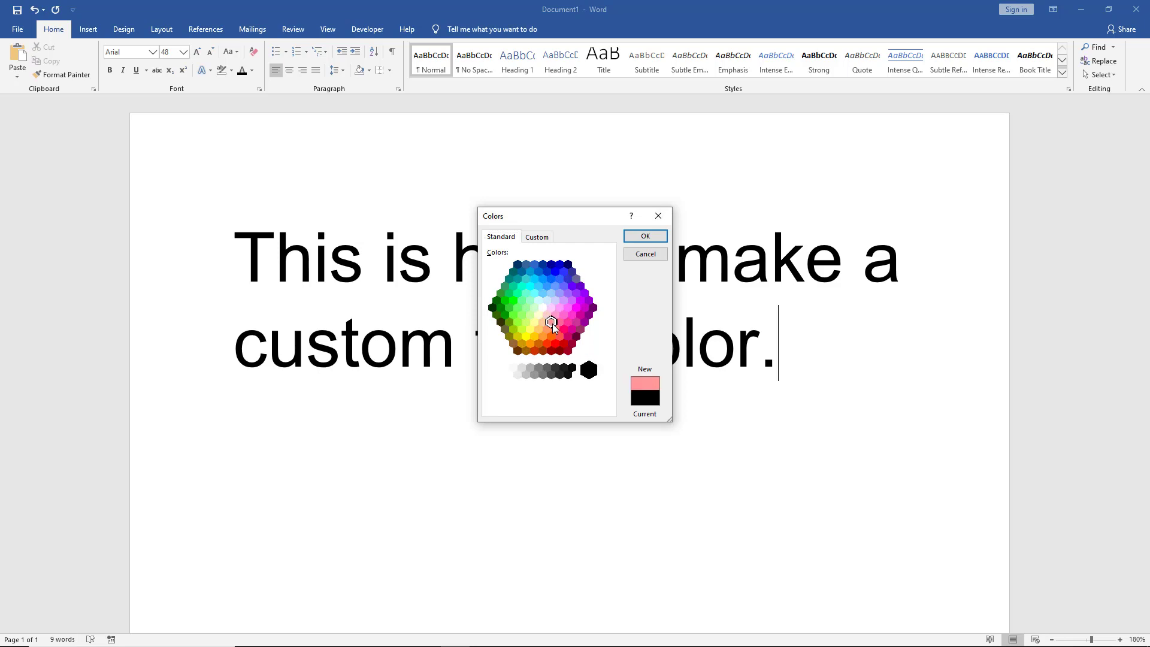
{"action": "left_click", "coordinate": [557, 334]}
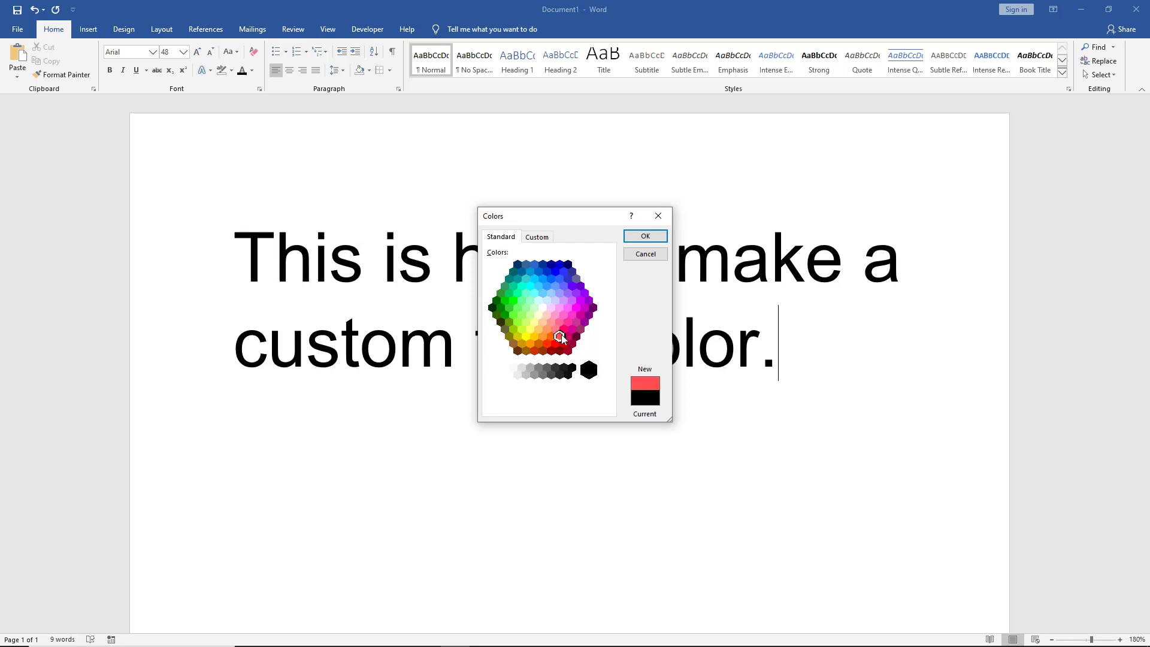
{"action": "left_click", "coordinate": [576, 295]}
{"action": "left_click", "coordinate": [571, 327]}
{"action": "left_click", "coordinate": [517, 336]}
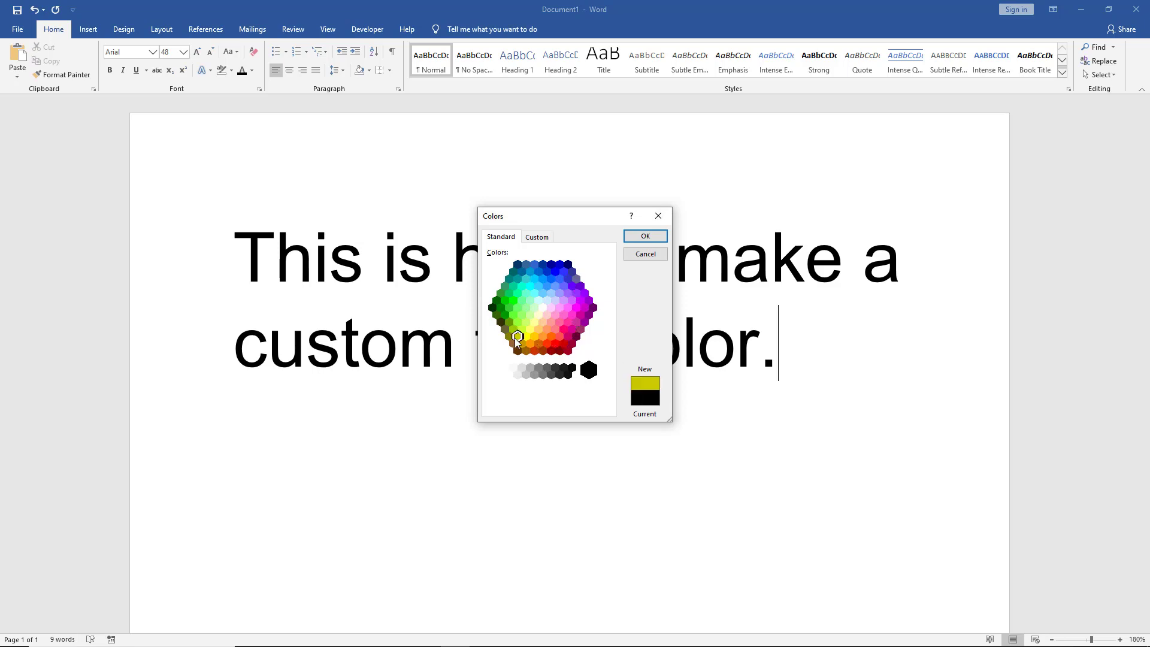
Mix a custom blue (7, 134, 197) on the Custom tab and confirm it
{"action": "left_click", "coordinate": [537, 237]}
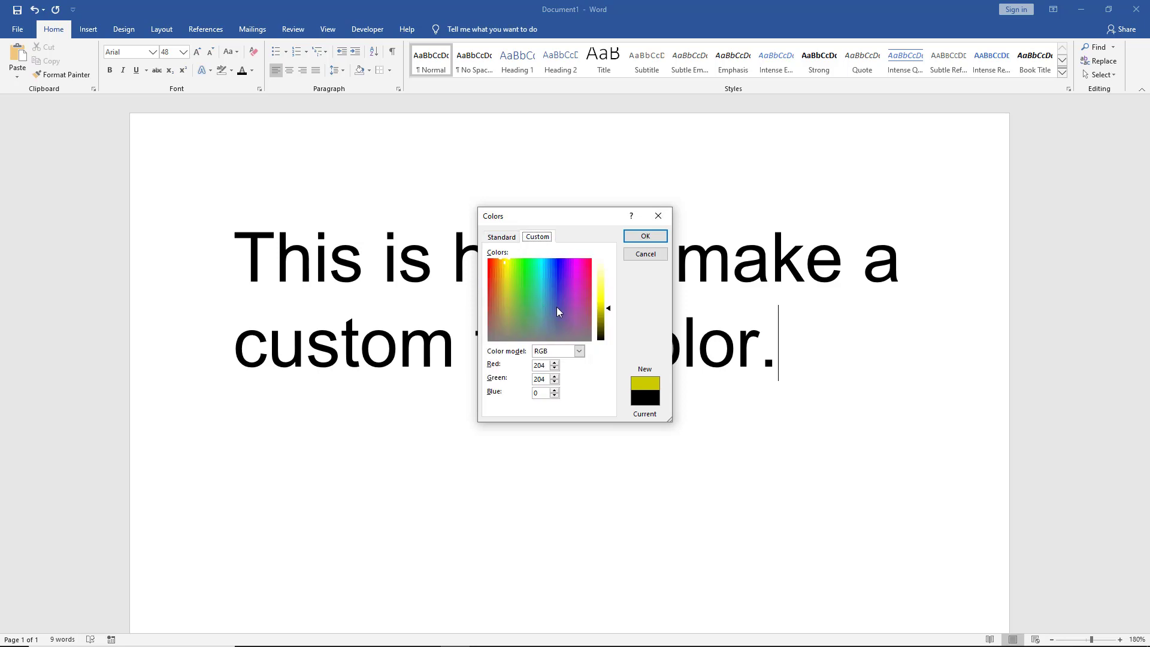
{"action": "mouse_move", "coordinate": [564, 302]}
{"action": "left_mouse_down"}
{"action": "mouse_move", "coordinate": [546, 282]}
{"action": "mouse_move", "coordinate": [494, 272]}
{"action": "mouse_move", "coordinate": [515, 314]}
{"action": "mouse_move", "coordinate": [577, 332]}
{"action": "mouse_move", "coordinate": [499, 329]}
{"action": "mouse_move", "coordinate": [579, 272]}
{"action": "mouse_move", "coordinate": [576, 324]}
{"action": "mouse_move", "coordinate": [517, 271]}
{"action": "mouse_move", "coordinate": [546, 263]}
{"action": "left_mouse_up"}
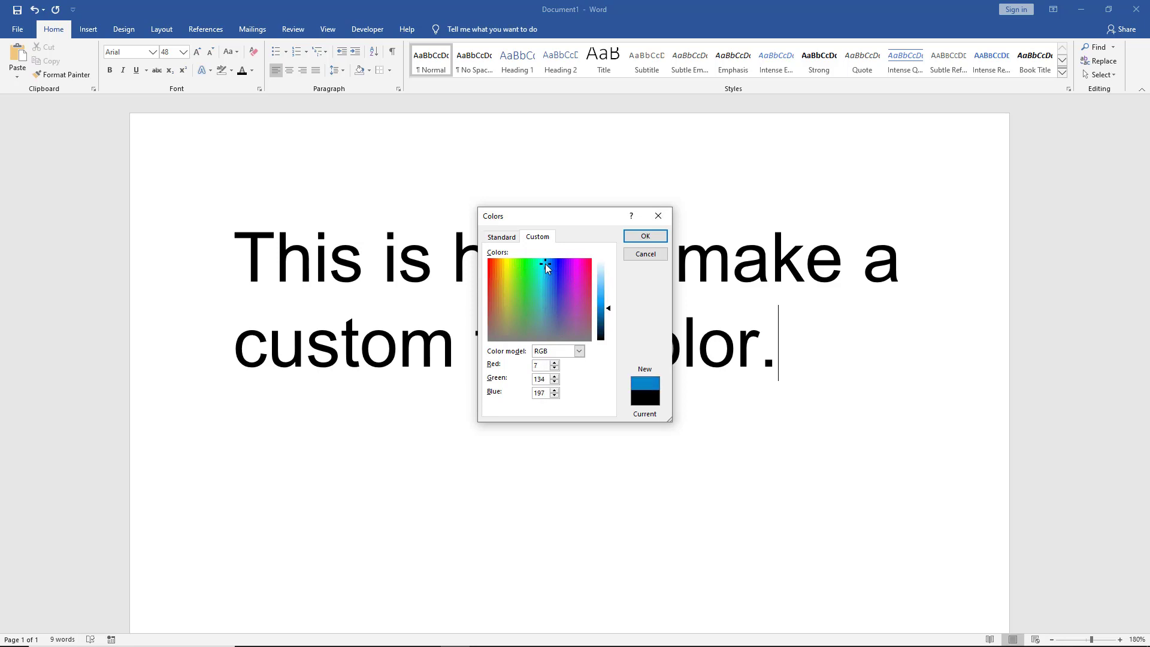
{"action": "left_click", "coordinate": [641, 237]}
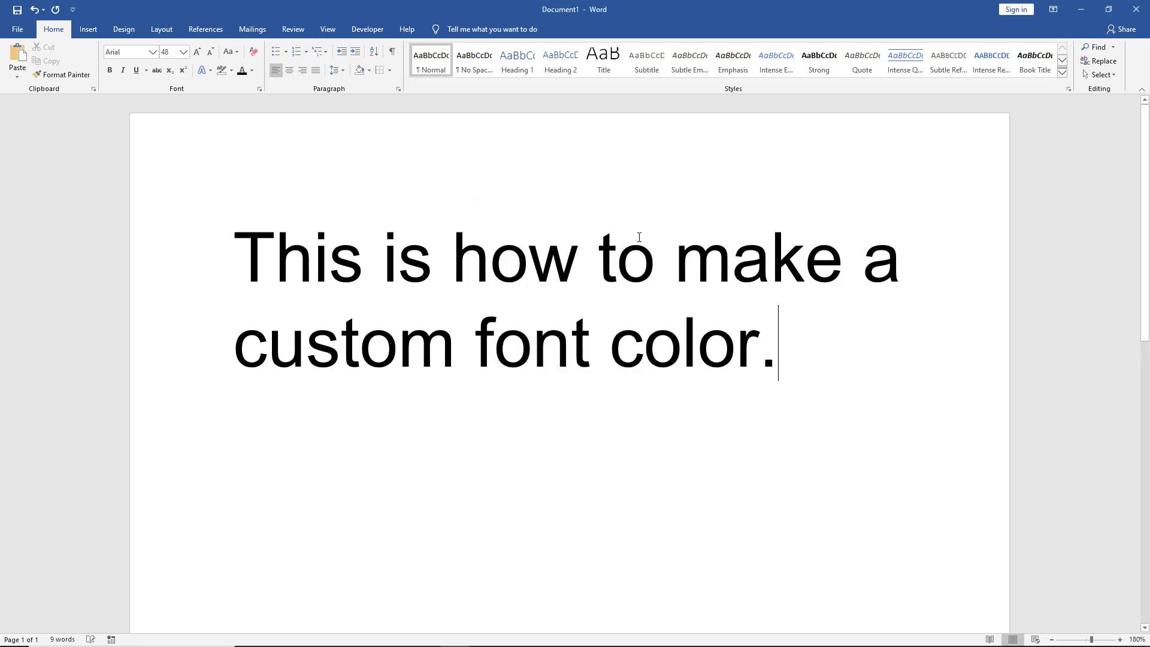
Colour 'This is how' with the recent custom blue swatch, then deselect
{"action": "left_click", "coordinate": [252, 70]}
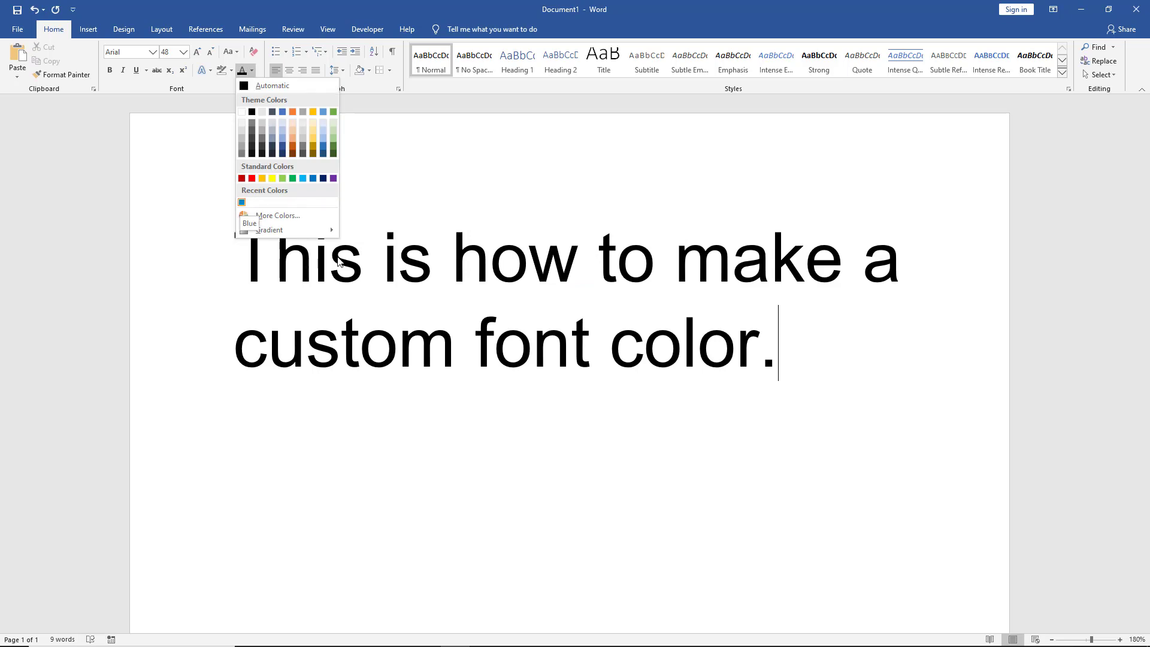
{"action": "left_click", "coordinate": [402, 265]}
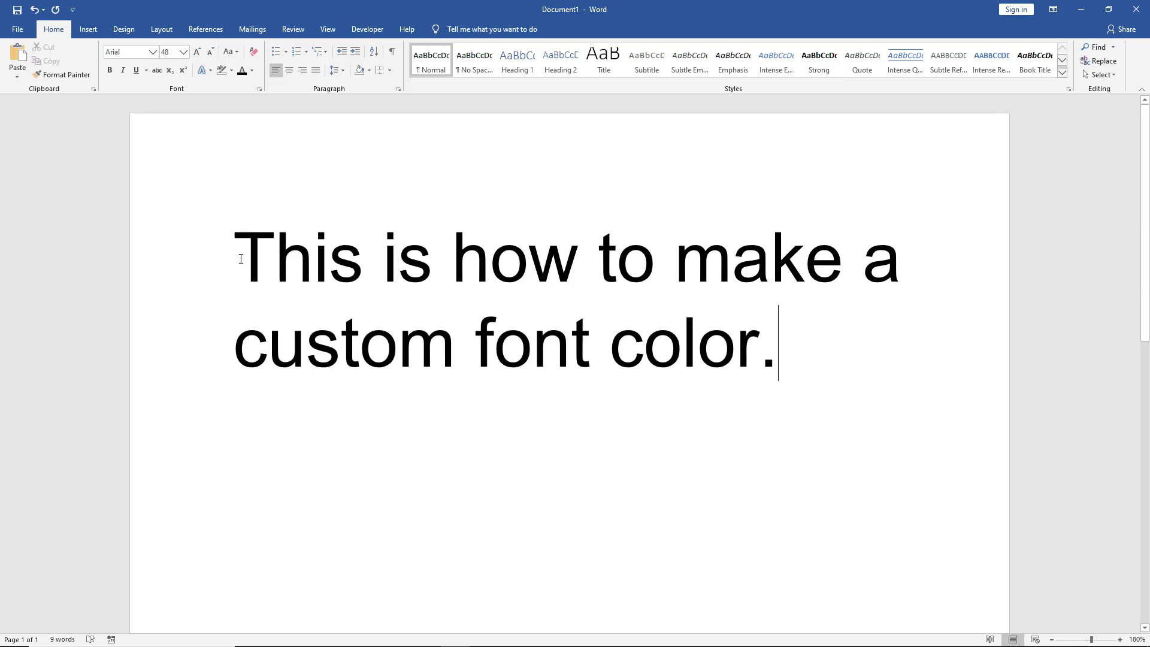
{"action": "left_click_drag", "start_coordinate": [239, 261], "coordinate": [565, 277]}
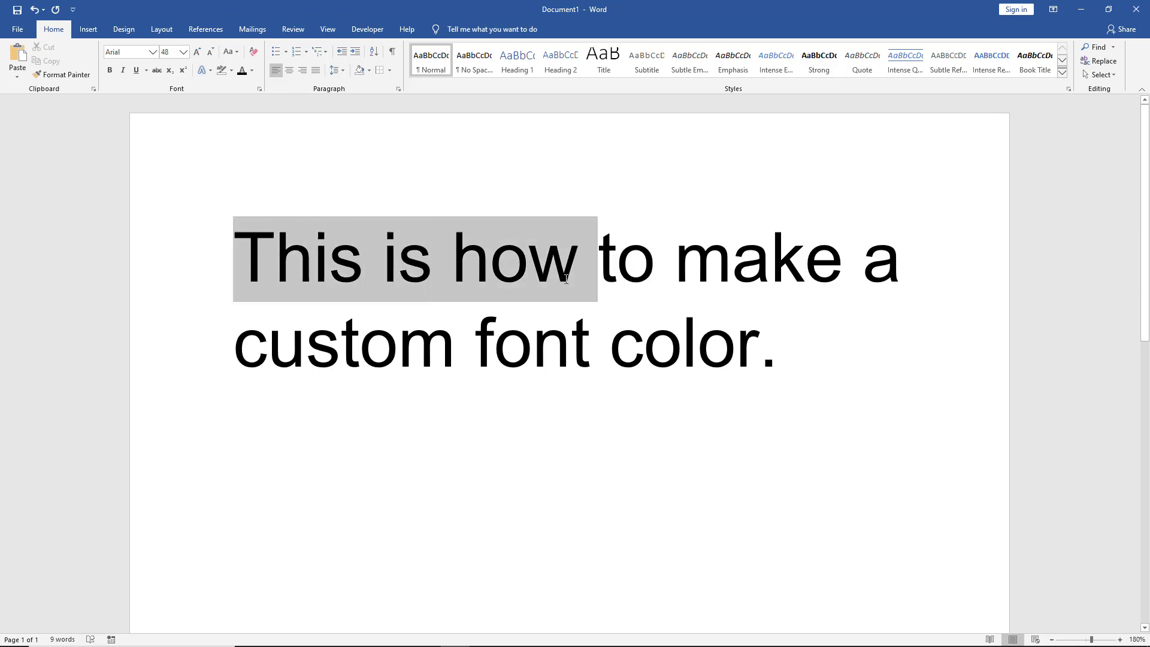
{"action": "left_click", "coordinate": [252, 70]}
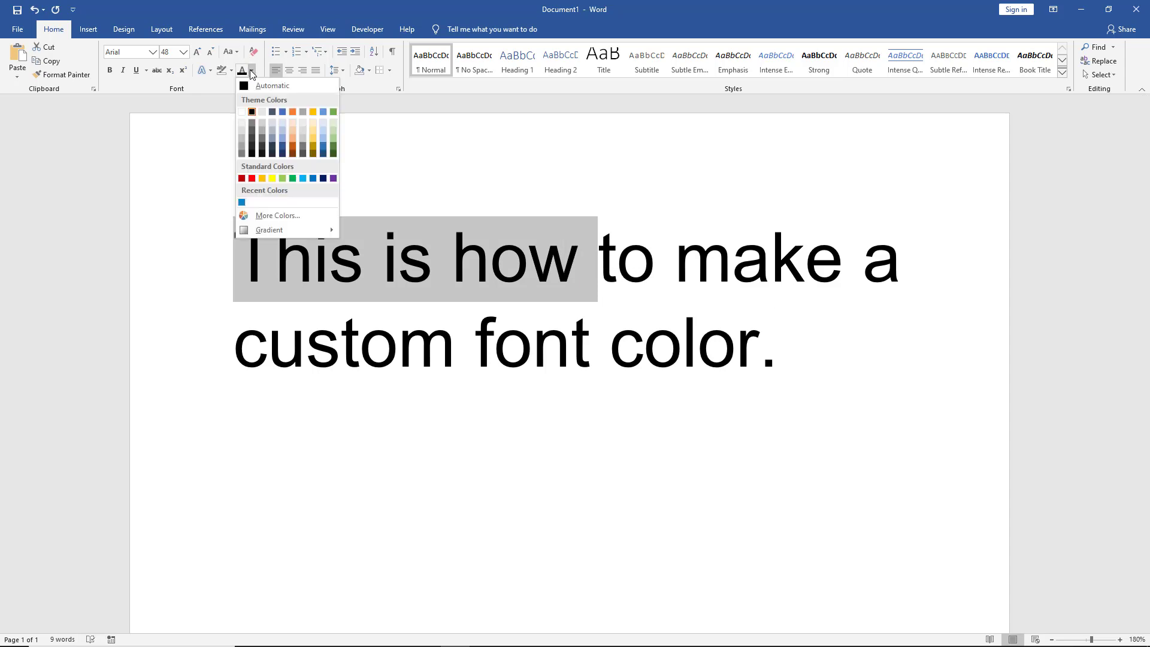
{"action": "left_click", "coordinate": [241, 205]}
{"action": "left_click", "coordinate": [456, 346]}
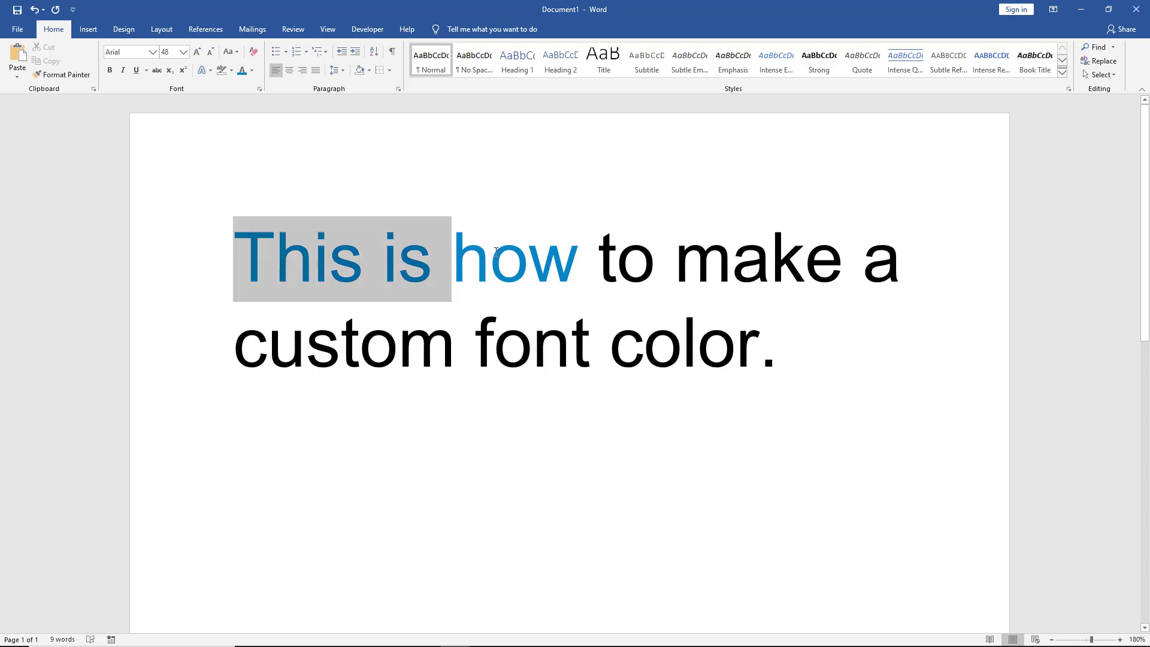
Apply a light blue gradient variation to 'This is how' and deselect to view it
{"action": "left_click_drag", "start_coordinate": [250, 242], "coordinate": [598, 261]}
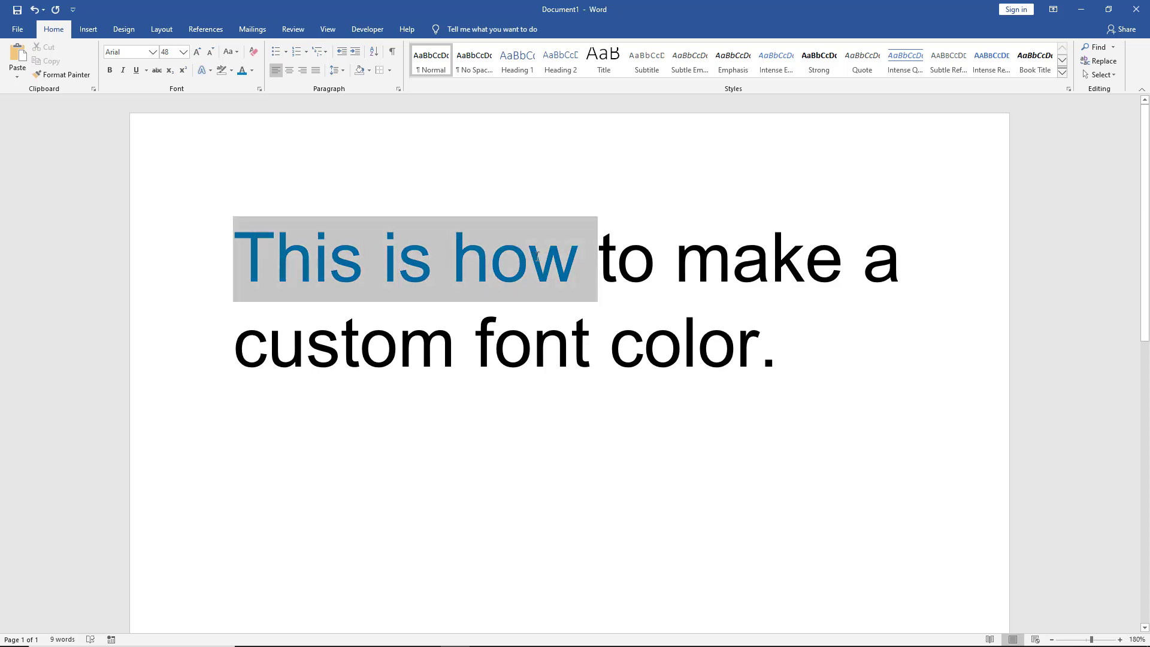
{"action": "left_click", "coordinate": [251, 71]}
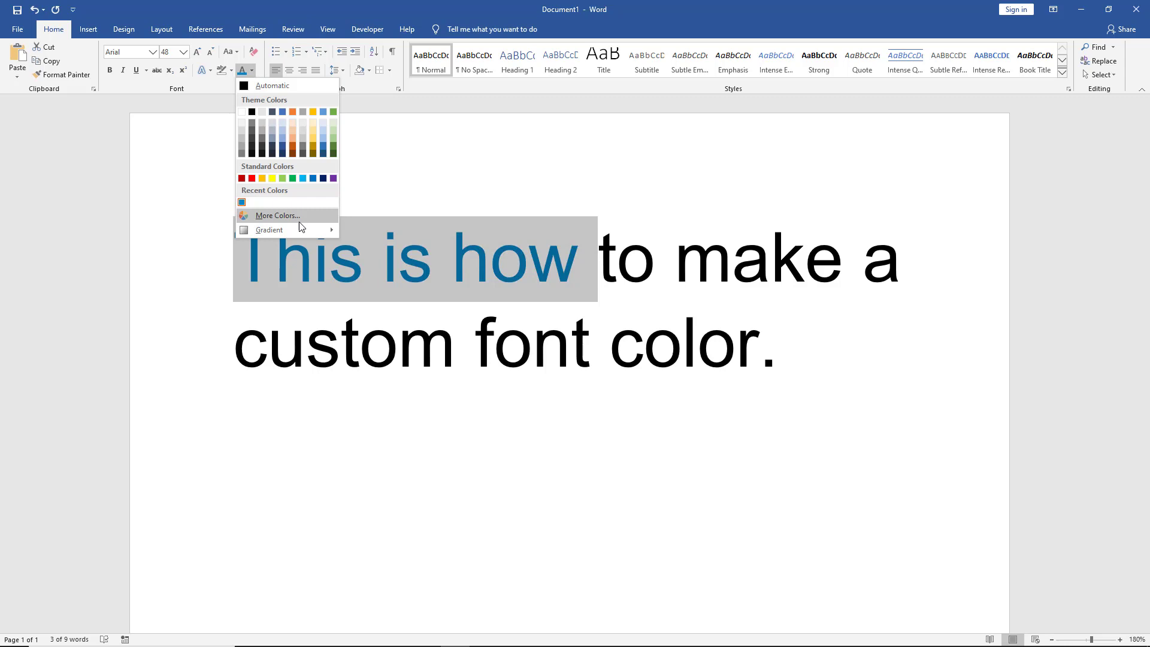
{"action": "mouse_move", "coordinate": [270, 230]}
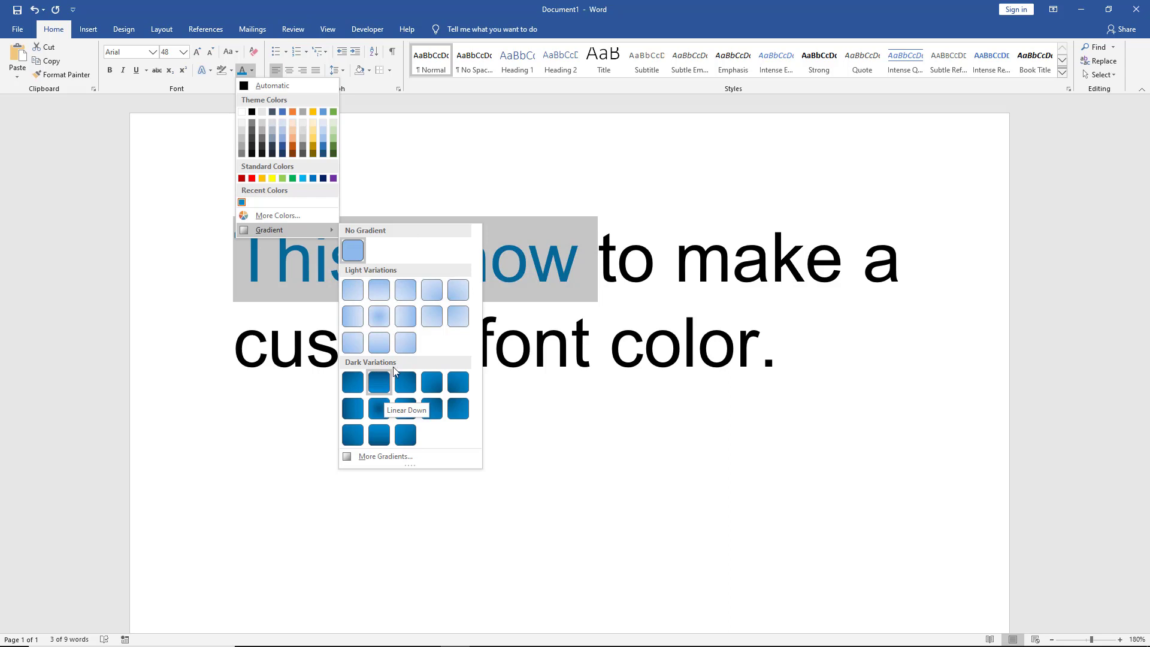
{"action": "left_click", "coordinate": [404, 343]}
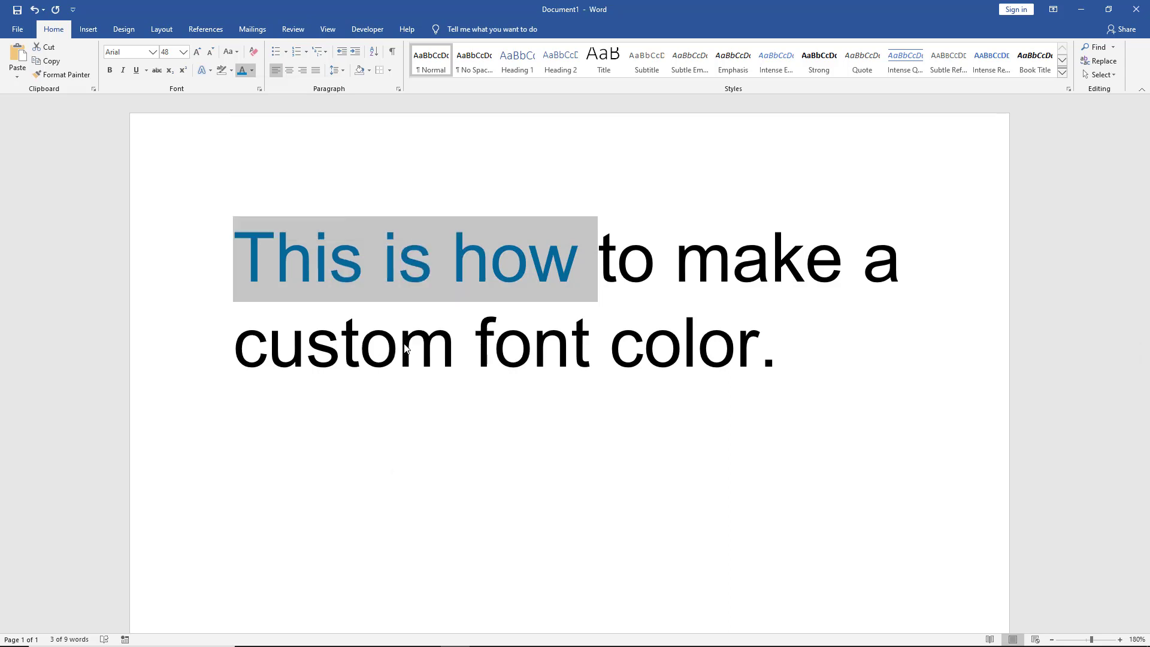
{"action": "left_click", "coordinate": [463, 321]}
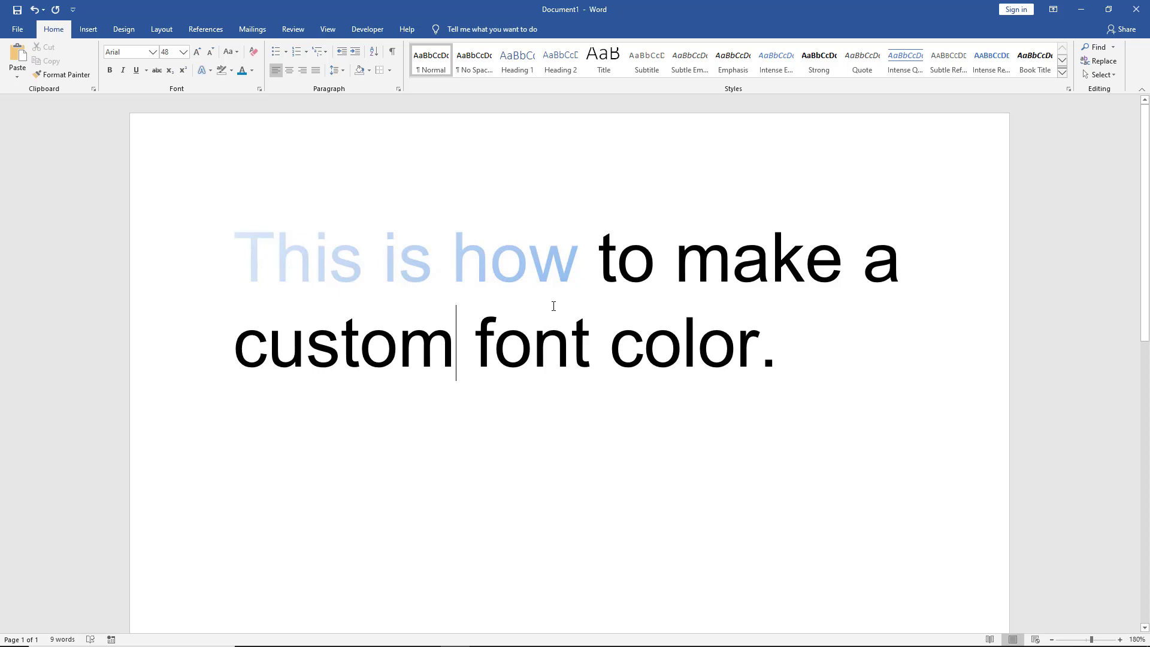
Undo the gradient and blue, then apply a grey gradient variation to the whole sentence
{"action": "left_click", "coordinate": [35, 13]}
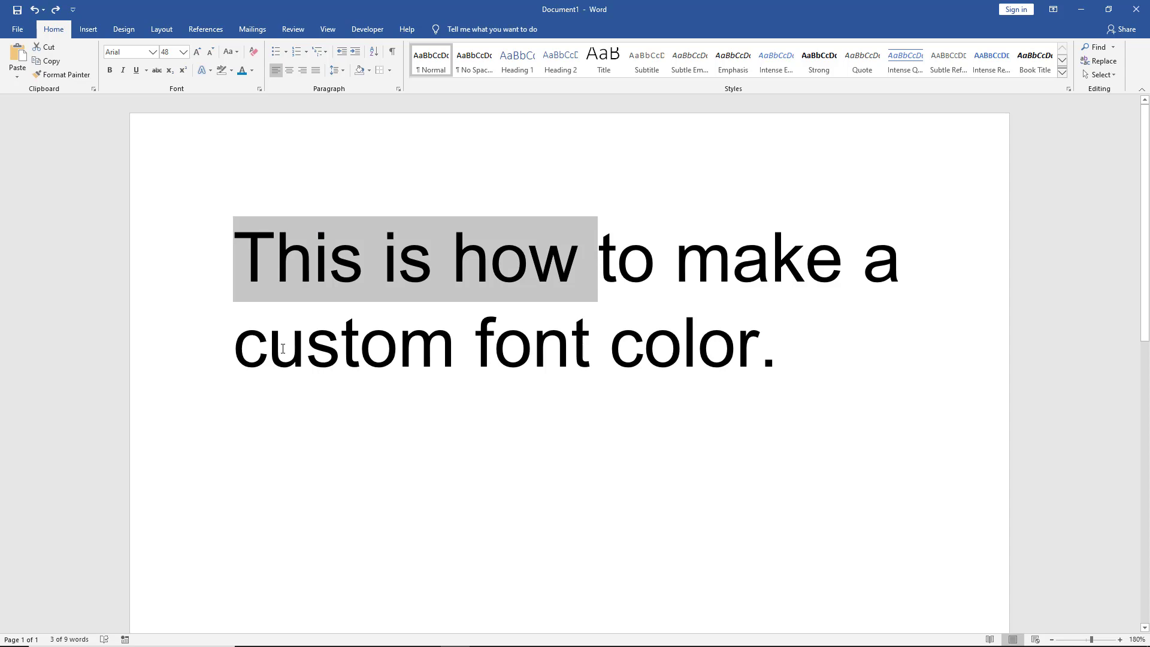
{"action": "left_click", "coordinate": [306, 355]}
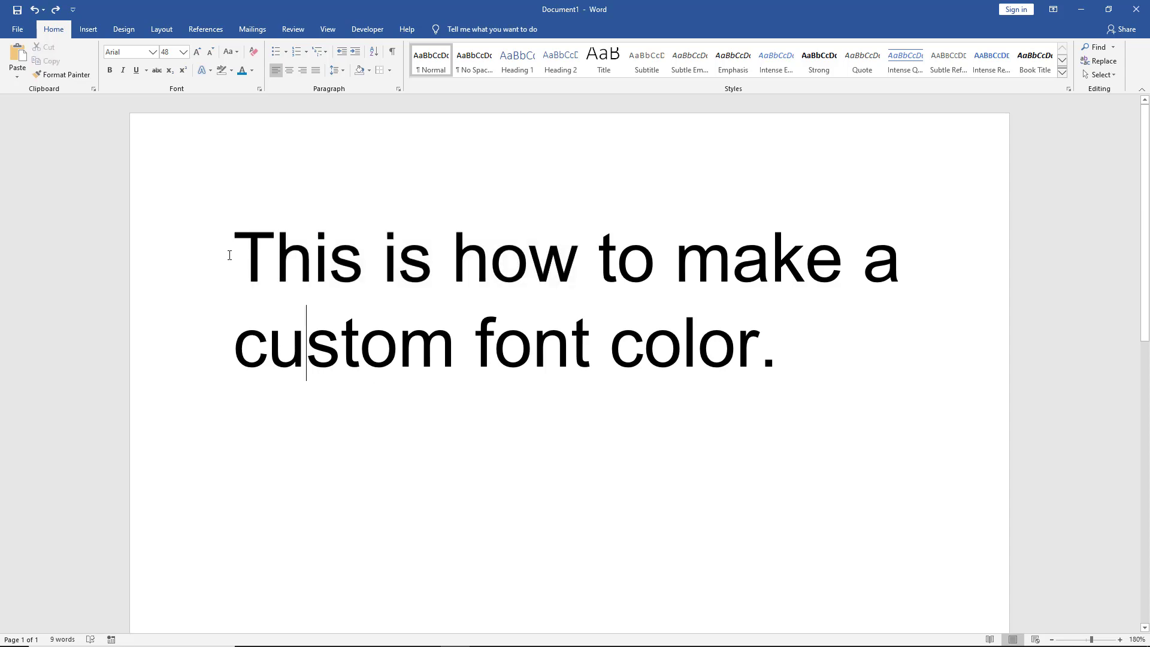
{"action": "mouse_move", "coordinate": [236, 256]}
{"action": "left_mouse_down"}
{"action": "mouse_move", "coordinate": [675, 319]}
{"action": "mouse_move", "coordinate": [724, 350]}
{"action": "mouse_move", "coordinate": [778, 360]}
{"action": "left_mouse_up"}
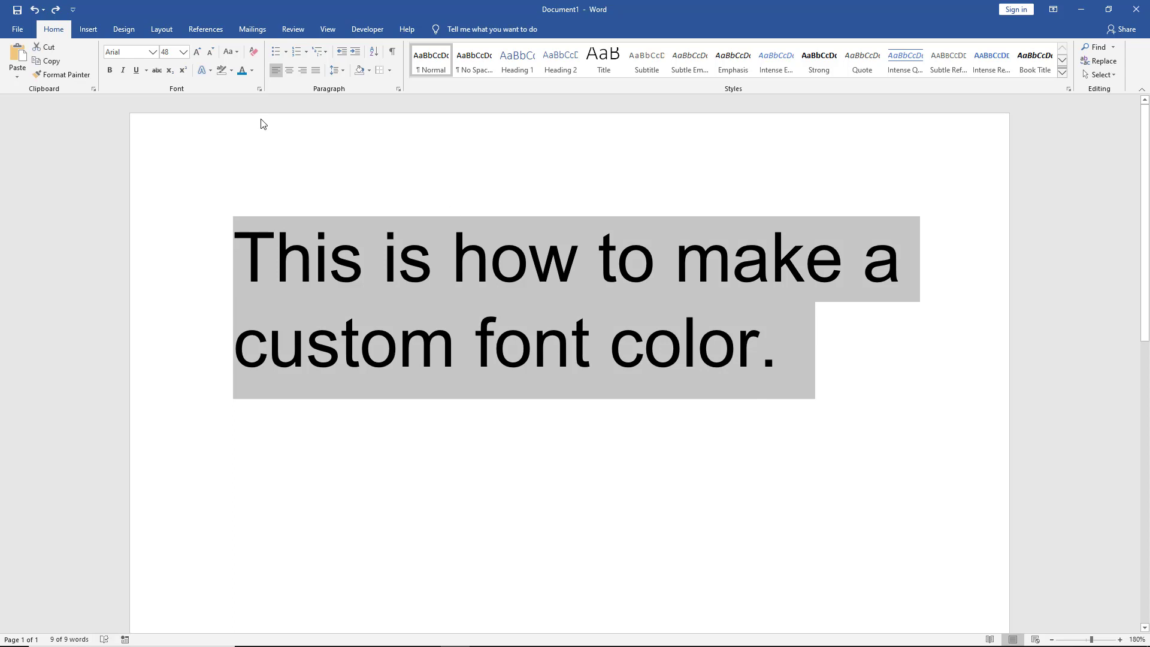
{"action": "left_click", "coordinate": [254, 72]}
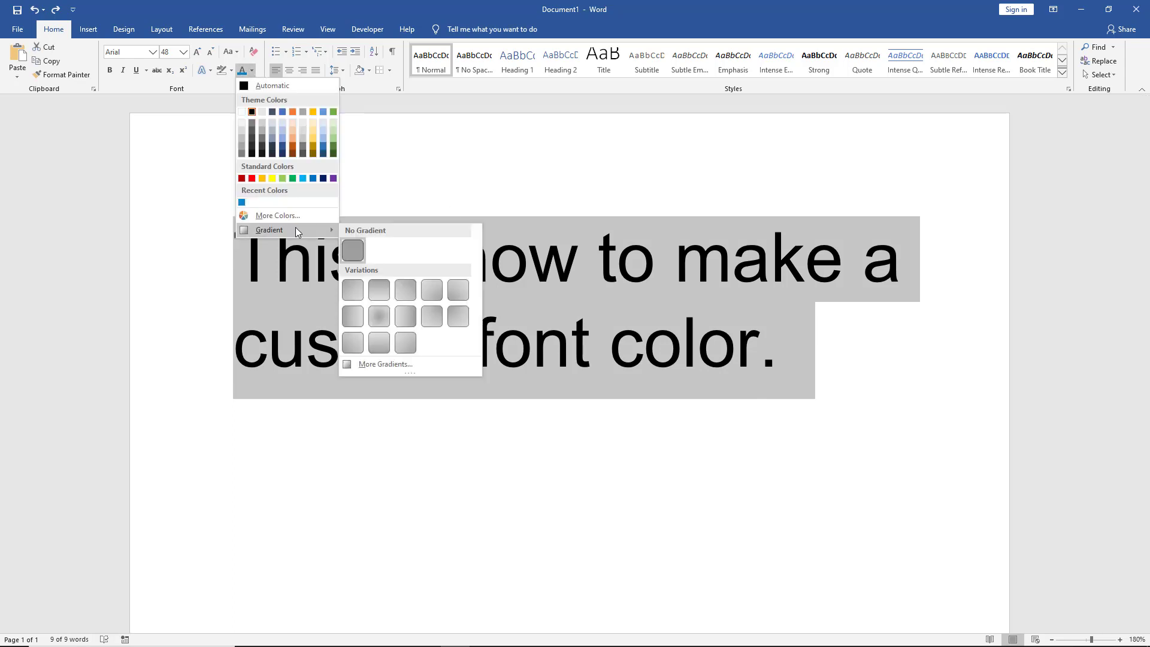
{"action": "left_click", "coordinate": [377, 292]}
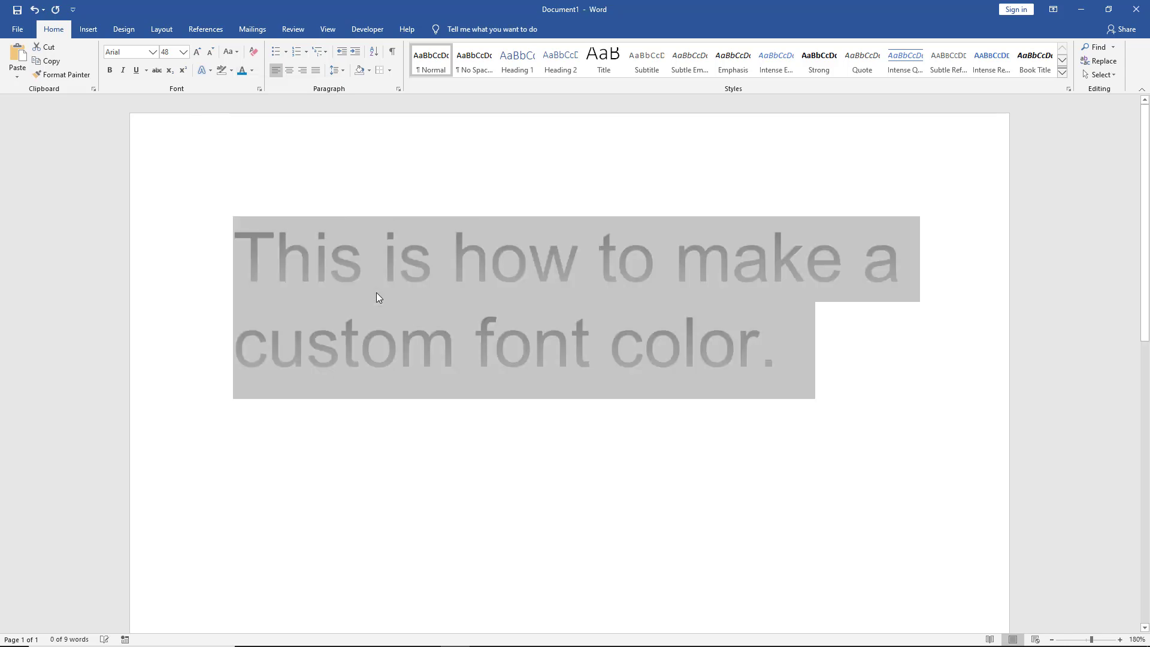
{"action": "left_click", "coordinate": [670, 433]}
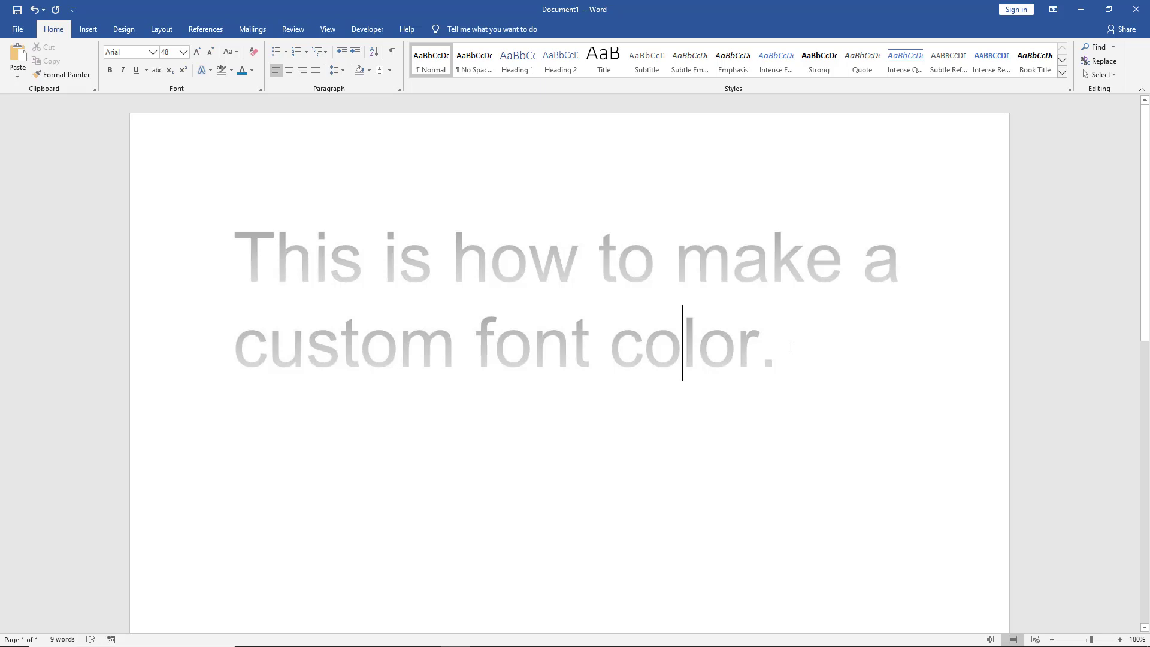
Apply a darker grey preset gradient to the sentence through More Gradients
{"action": "triple_click", "coordinate": [493, 283]}
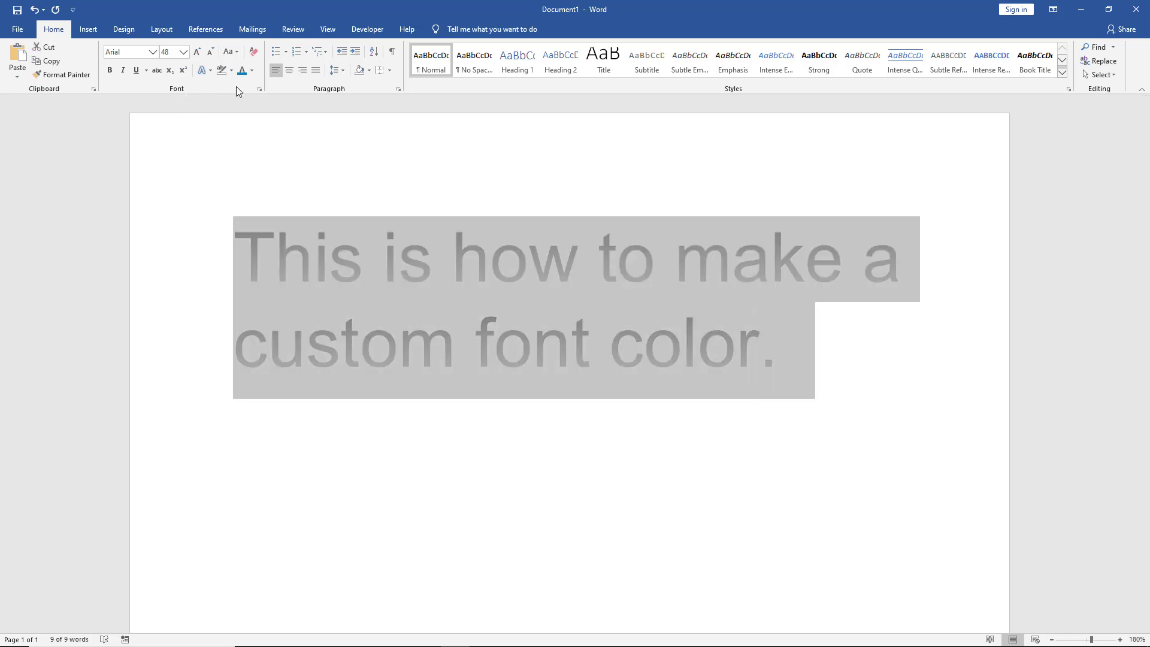
{"action": "left_click", "coordinate": [251, 70]}
{"action": "mouse_move", "coordinate": [270, 230]}
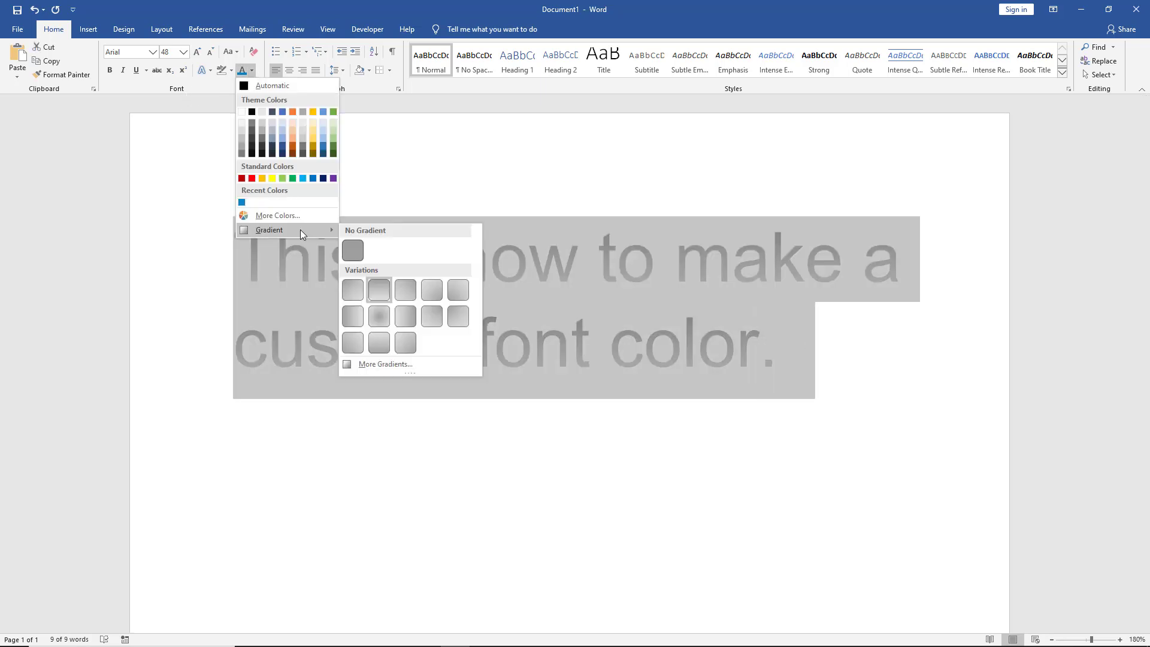
{"action": "left_click", "coordinate": [379, 364]}
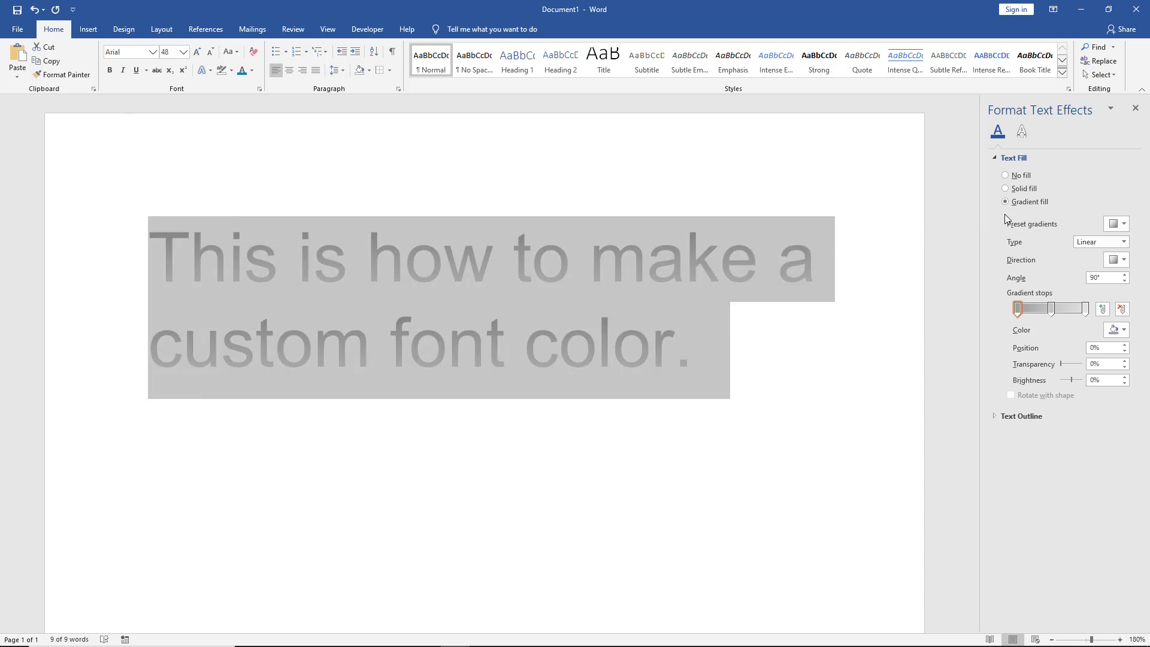
{"action": "left_click", "coordinate": [1123, 226]}
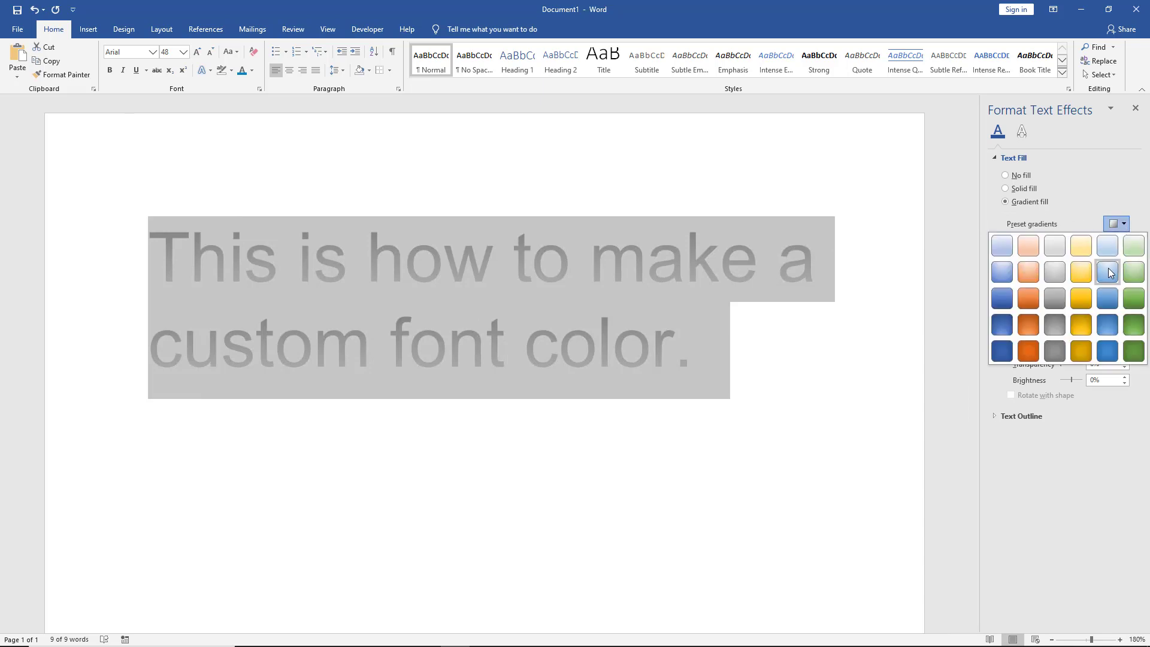
{"action": "left_click", "coordinate": [1047, 300]}
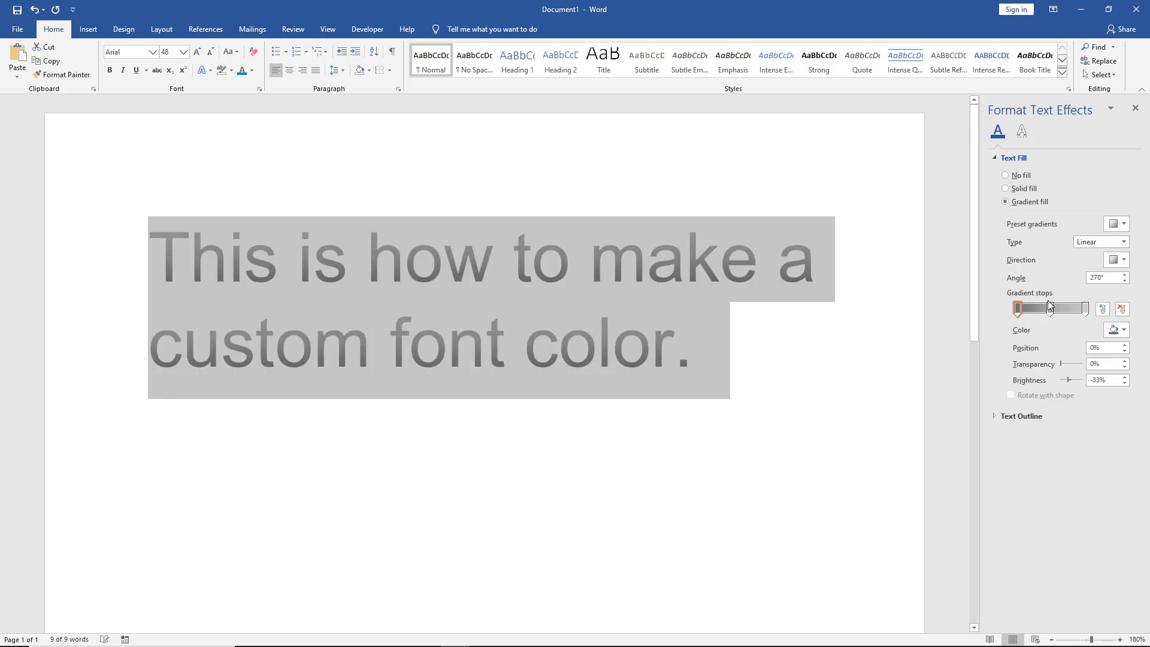
{"action": "left_click", "coordinate": [701, 337]}
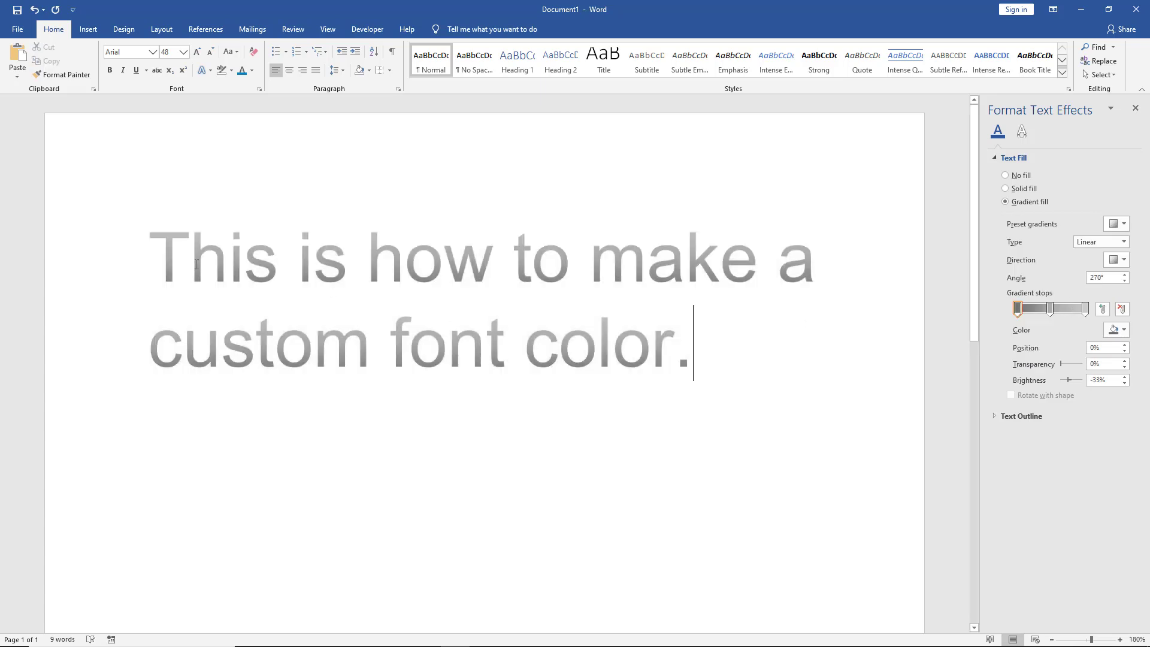
Move the middle gradient stop right, then add a new stop and drag it to the end
{"action": "left_click_drag", "start_coordinate": [147, 256], "coordinate": [742, 354]}
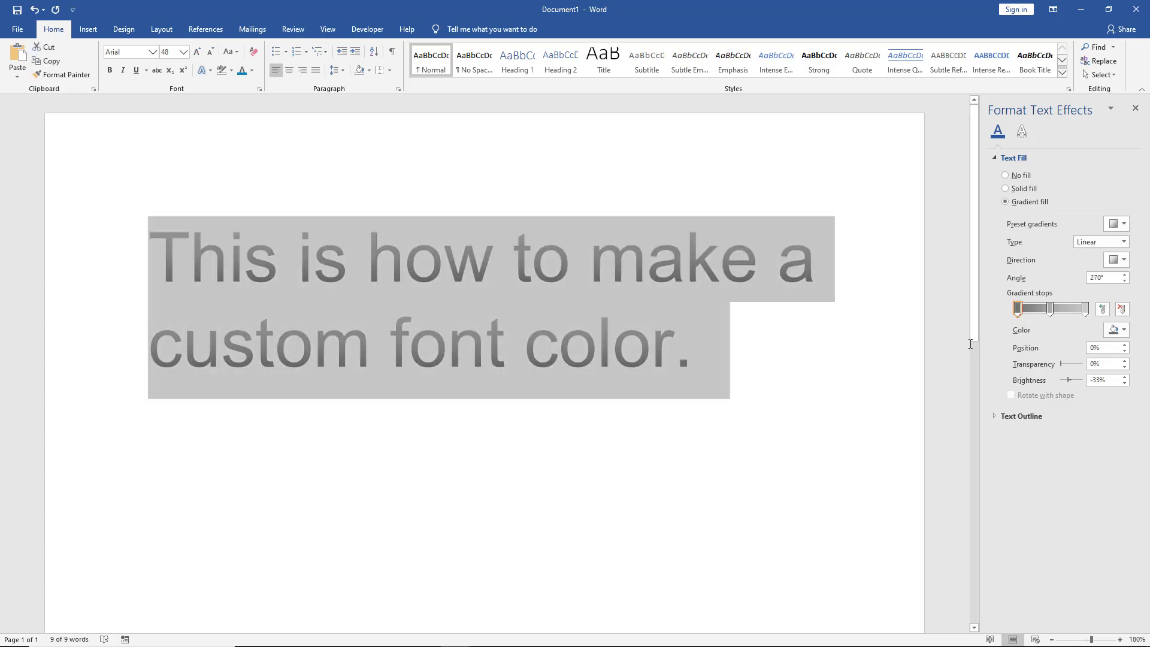
{"action": "left_click_drag", "start_coordinate": [1050, 310], "coordinate": [1076, 311]}
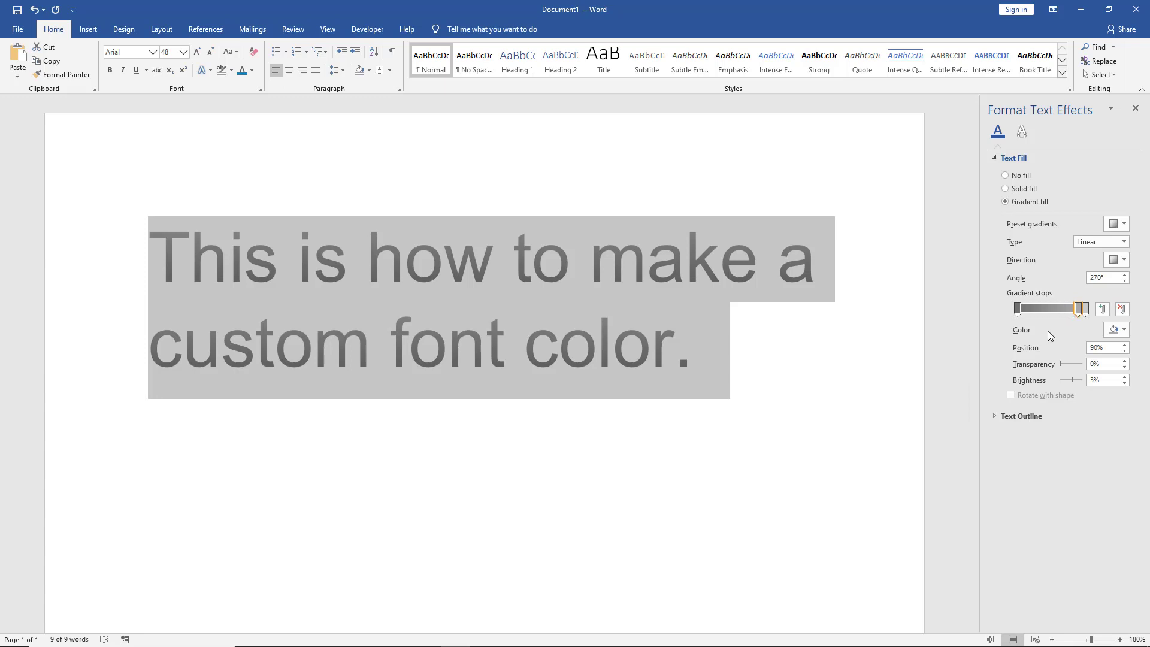
{"action": "left_click", "coordinate": [1030, 311]}
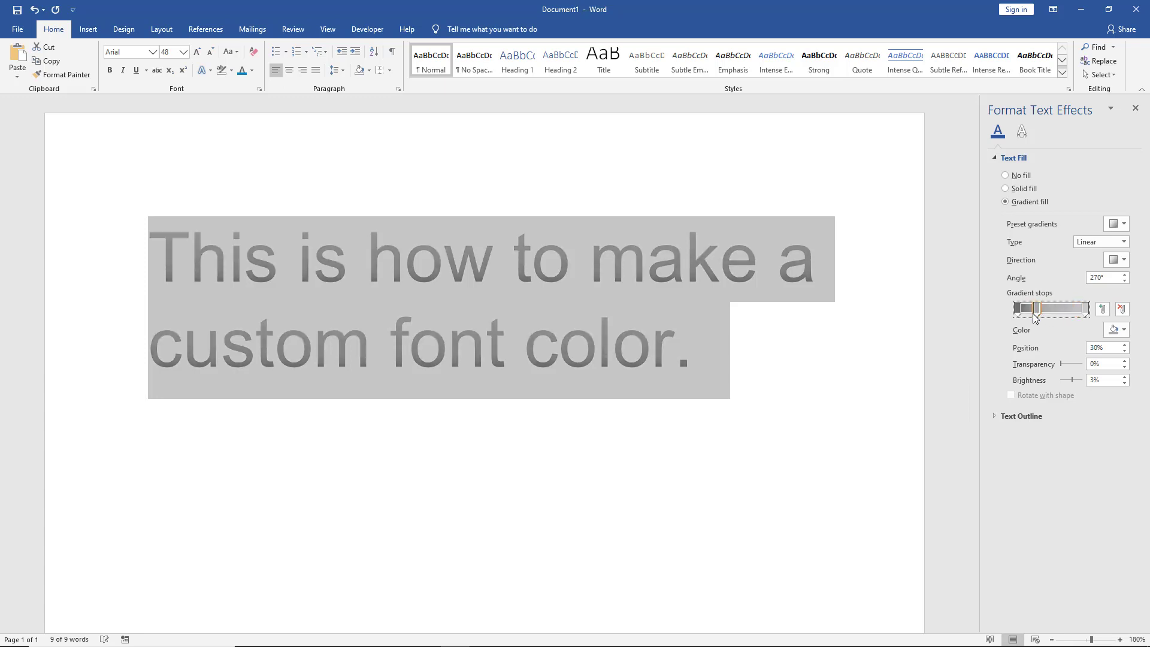
{"action": "mouse_move", "coordinate": [1030, 310]}
{"action": "left_mouse_down"}
{"action": "mouse_move", "coordinate": [1083, 313]}
{"action": "mouse_move", "coordinate": [1017, 311]}
{"action": "left_mouse_up"}
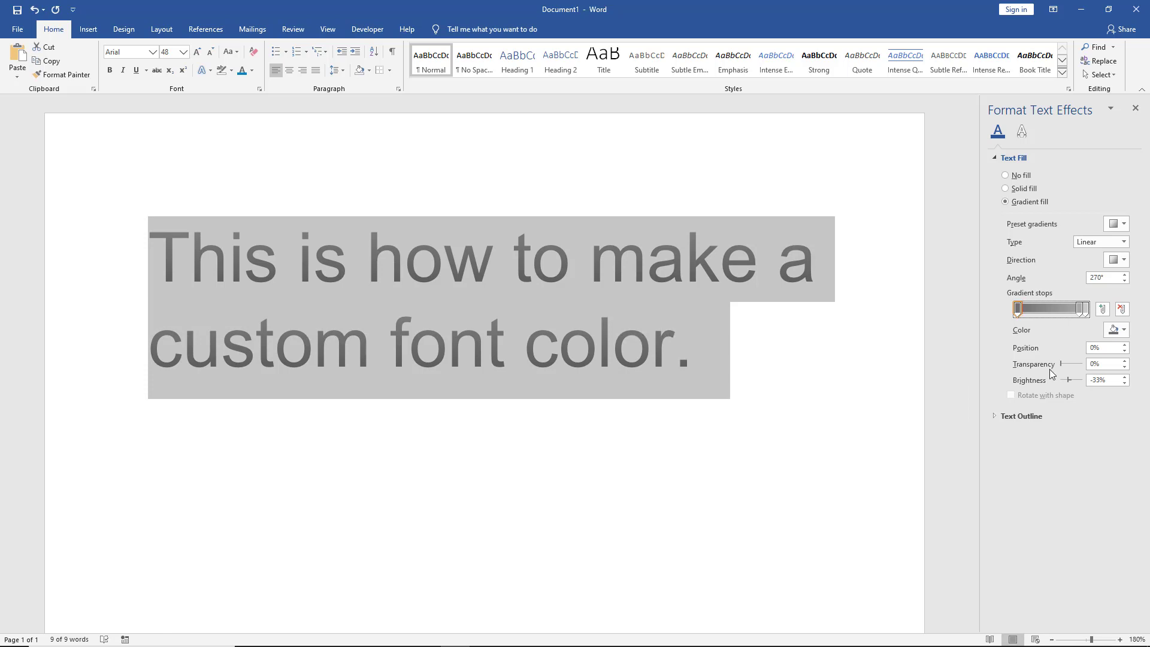
Return the first stop's transparency to 0% and set its brightness to -100%
{"action": "left_click", "coordinate": [1124, 376]}
{"action": "left_click", "coordinate": [1108, 364]}
{"action": "left_click_drag", "start_coordinate": [1063, 362], "coordinate": [1090, 364]}
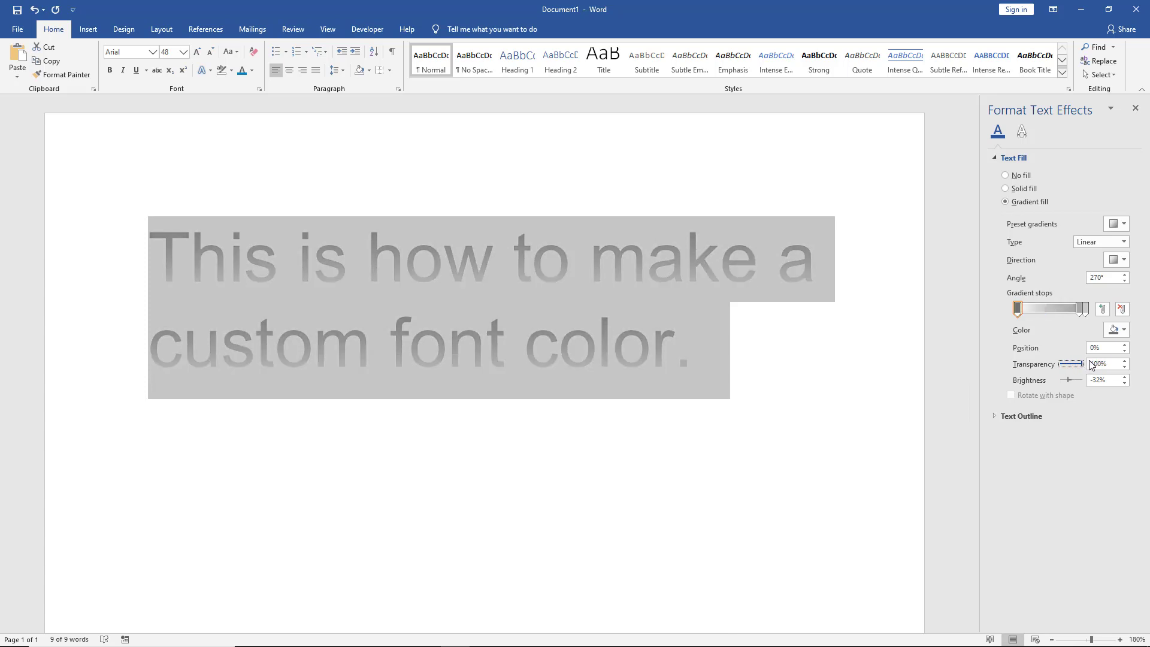
{"action": "left_click_drag", "start_coordinate": [1091, 364], "coordinate": [1056, 364]}
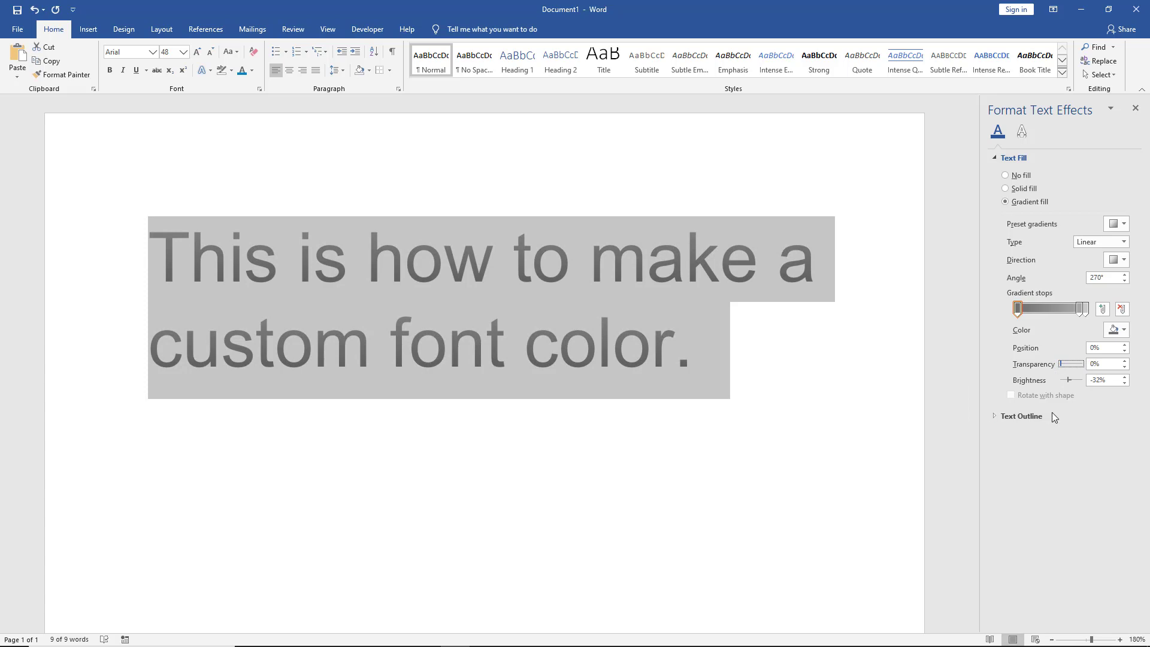
{"action": "mouse_move", "coordinate": [1068, 381]}
{"action": "left_mouse_down"}
{"action": "mouse_move", "coordinate": [1083, 380]}
{"action": "mouse_move", "coordinate": [1045, 382]}
{"action": "left_mouse_up"}
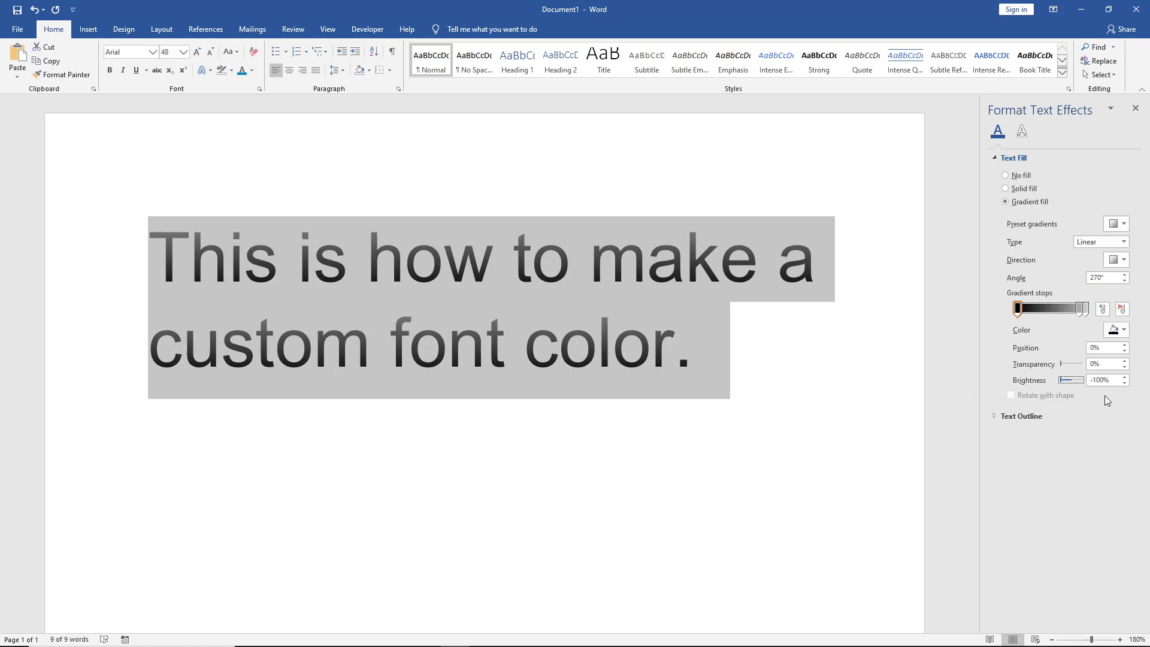
Set the gradient stop colour to a blue theme colour and deselect the sentence
{"action": "left_click", "coordinate": [1123, 331]}
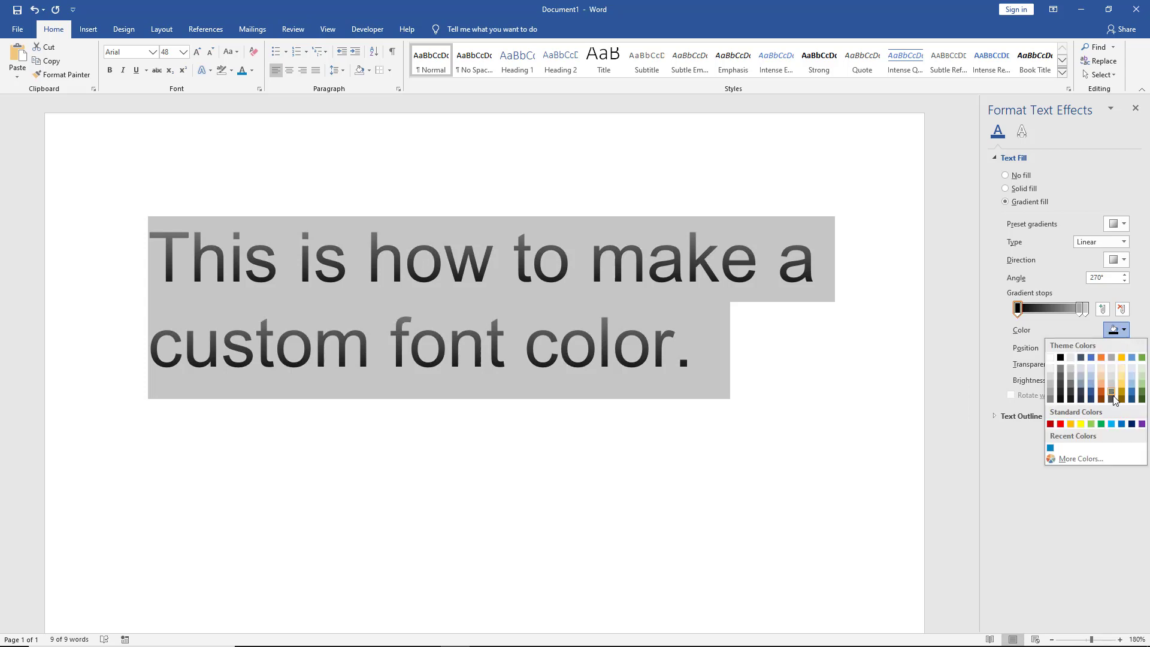
{"action": "left_click", "coordinate": [1049, 449]}
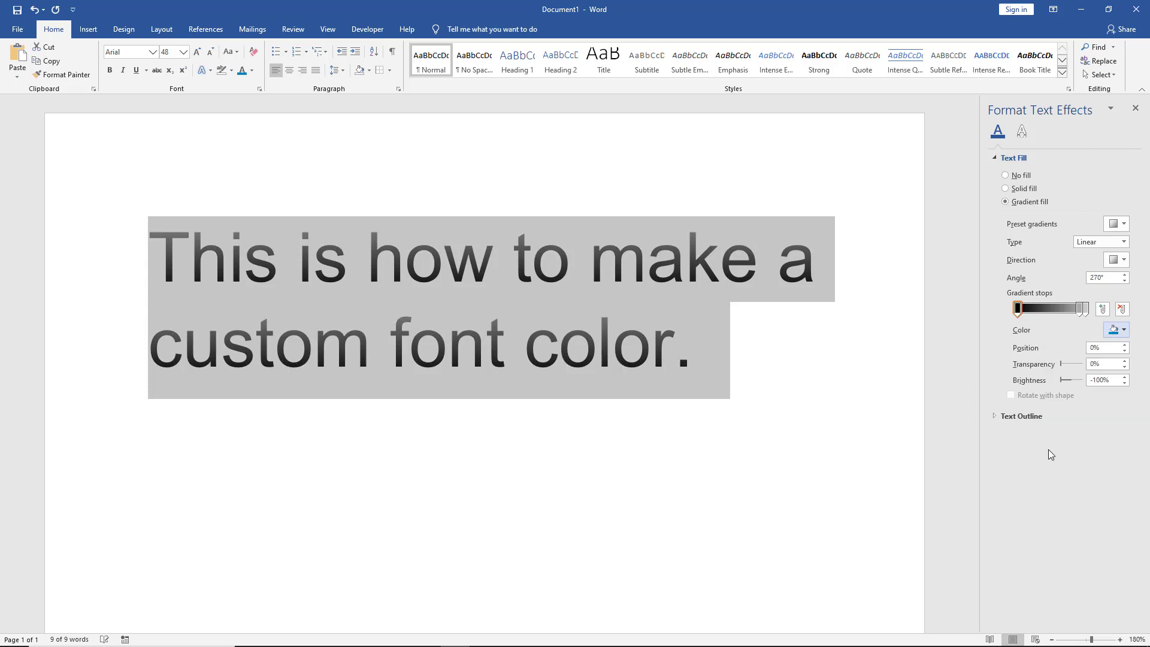
{"action": "left_click", "coordinate": [786, 394]}
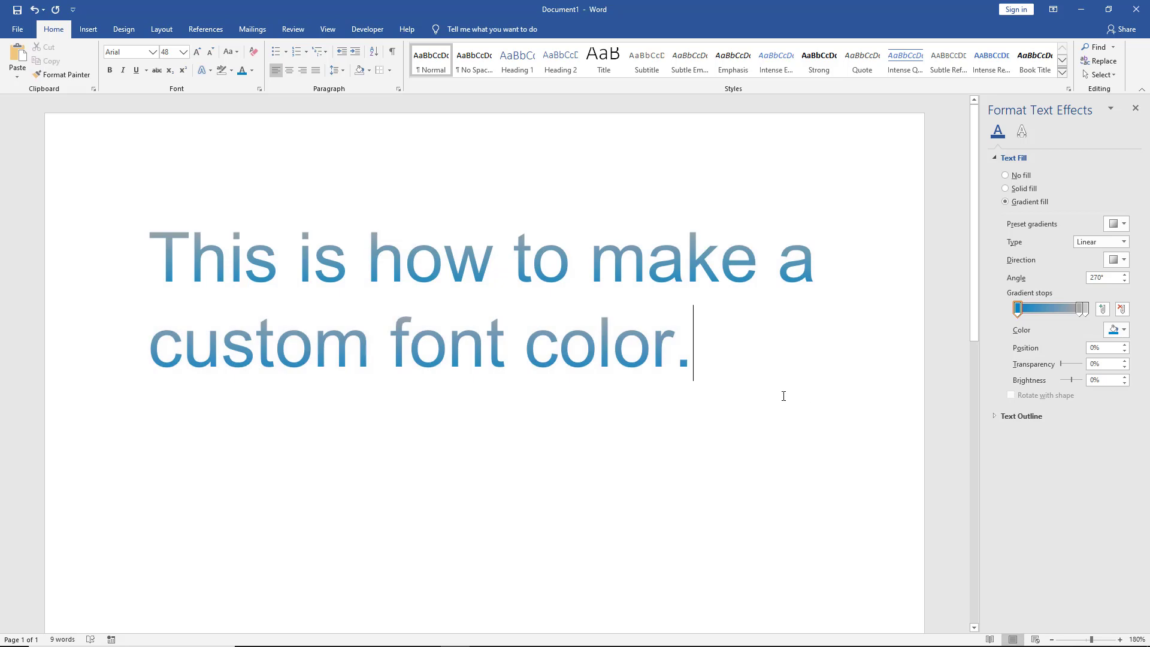